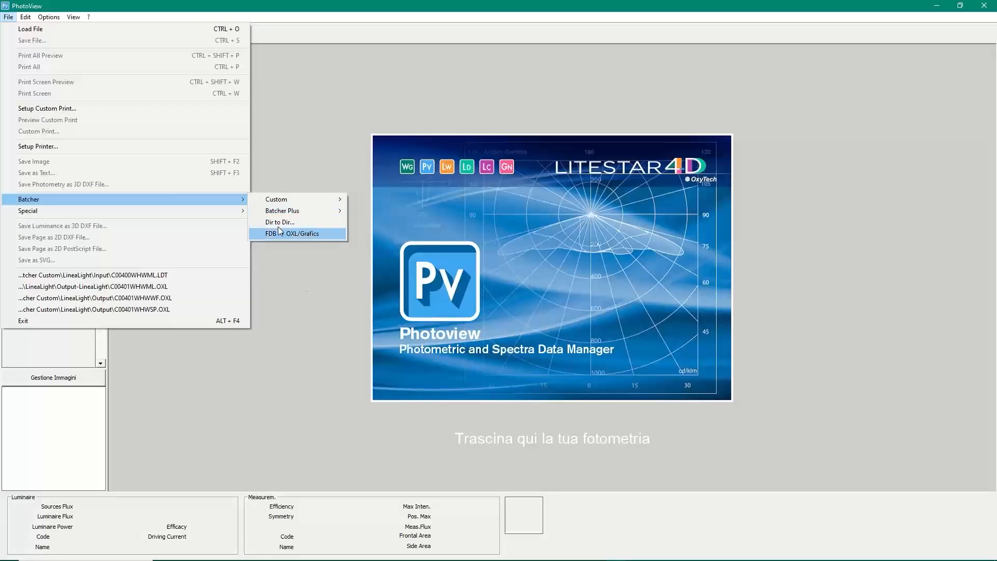
# Step: Open the Batcher Plus dialog for creating an Excel file and reposition it over the workspace
pyautogui.moveTo(291, 211)
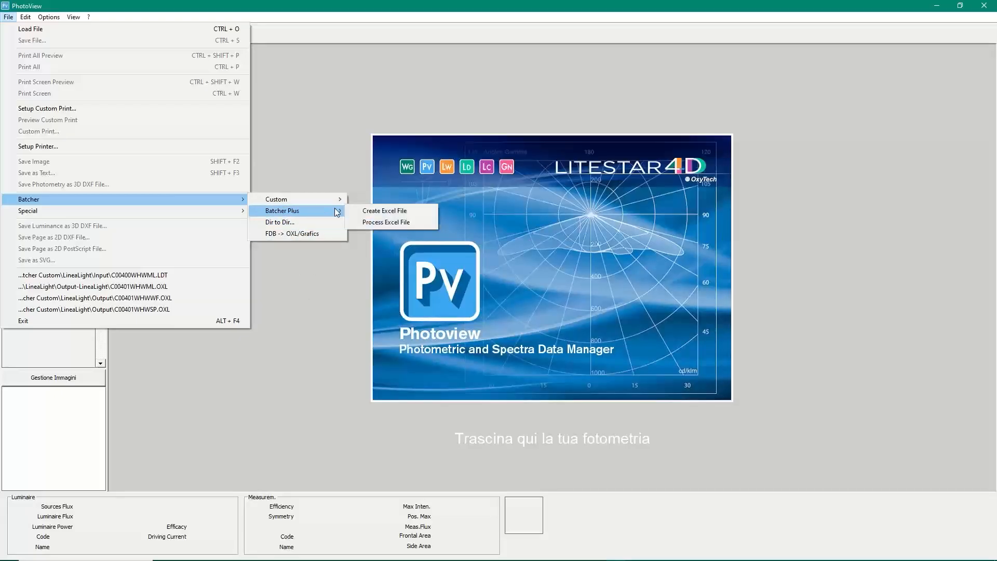
pyautogui.click(382, 211)
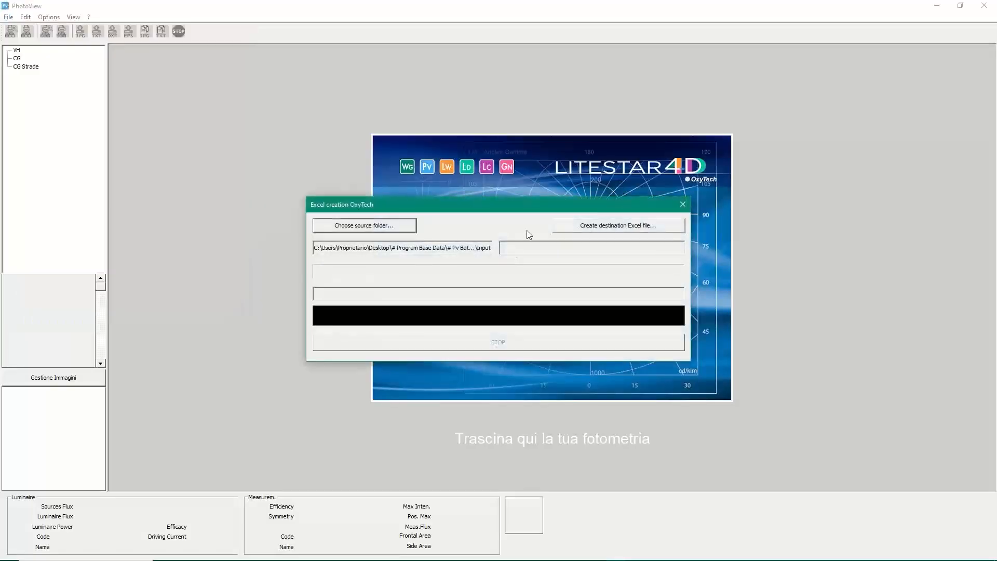
pyautogui.moveTo(491, 203); pyautogui.dragTo(476, 113)
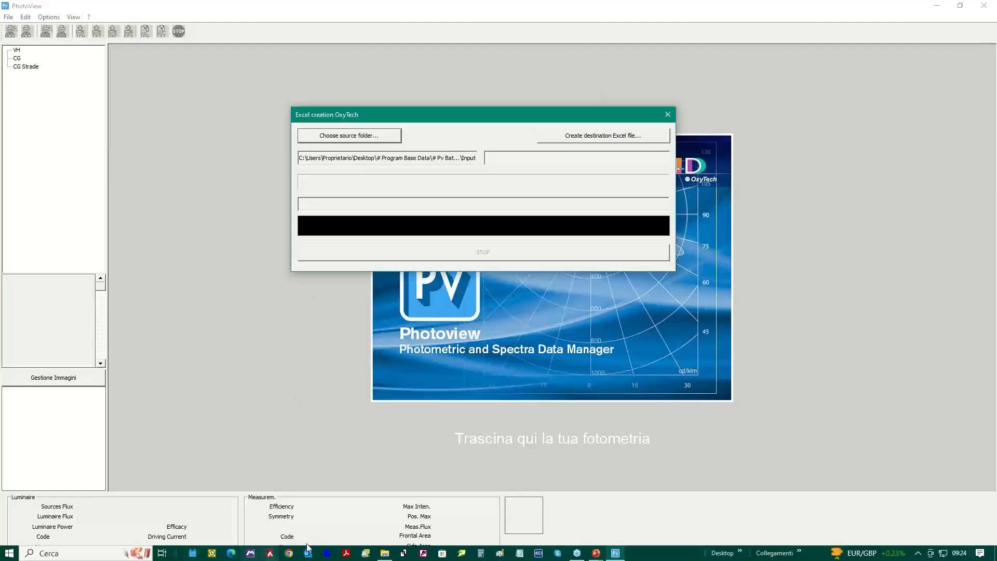
# Step: Examine the photometric files in the Oxy Input folder in File Explorer and return to the Excel creation dialog
pyautogui.click(387, 553)
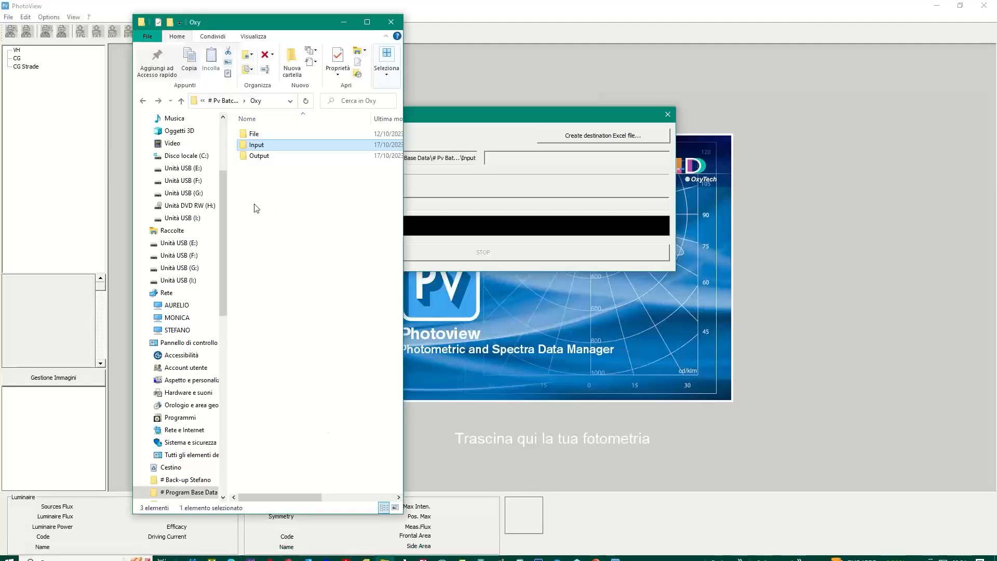
pyautogui.moveTo(170, 29); pyautogui.dragTo(105, 19)
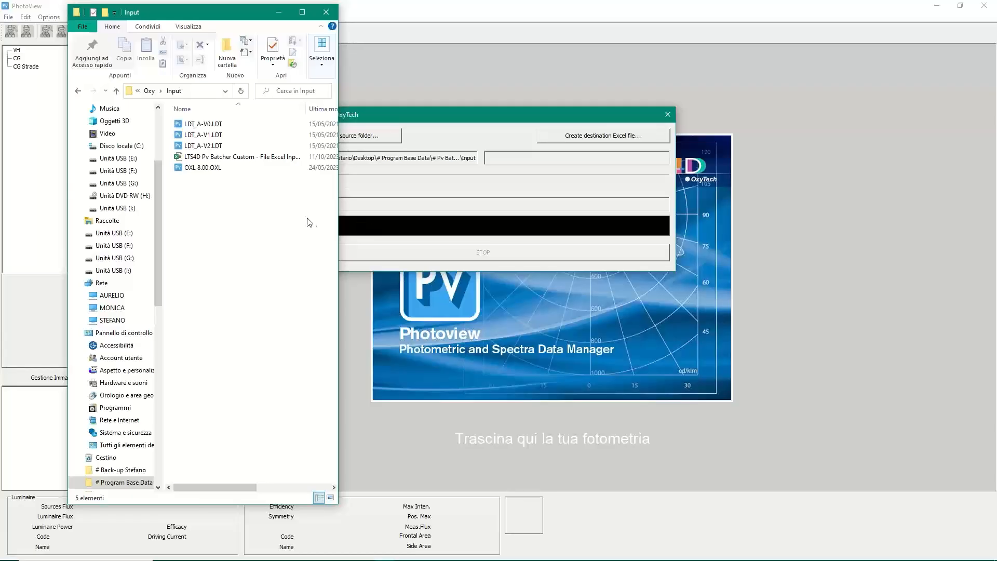
pyautogui.click(425, 110)
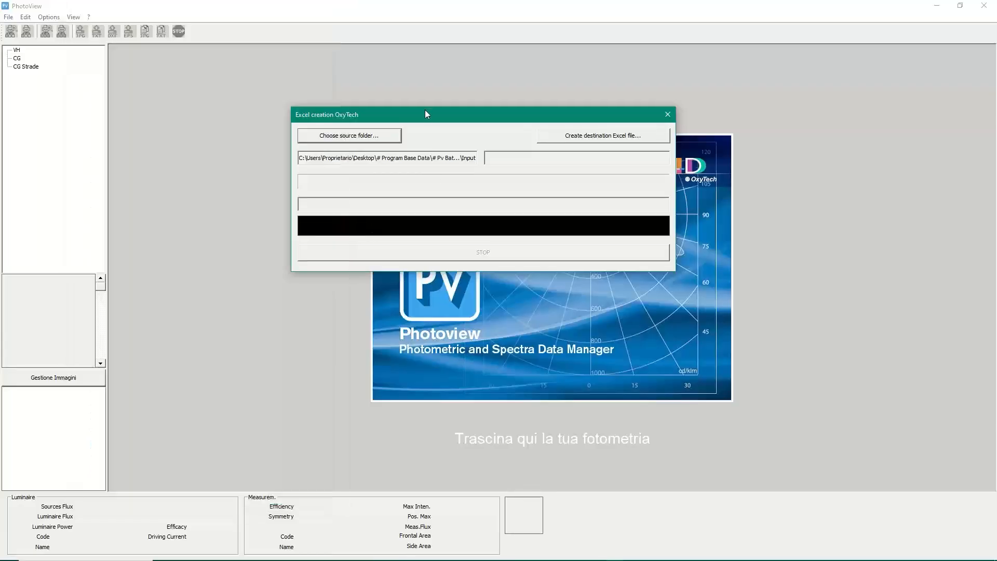
# Step: Choose the Input folder inside Oxy as the source folder for the Excel creation
pyautogui.click(342, 136)
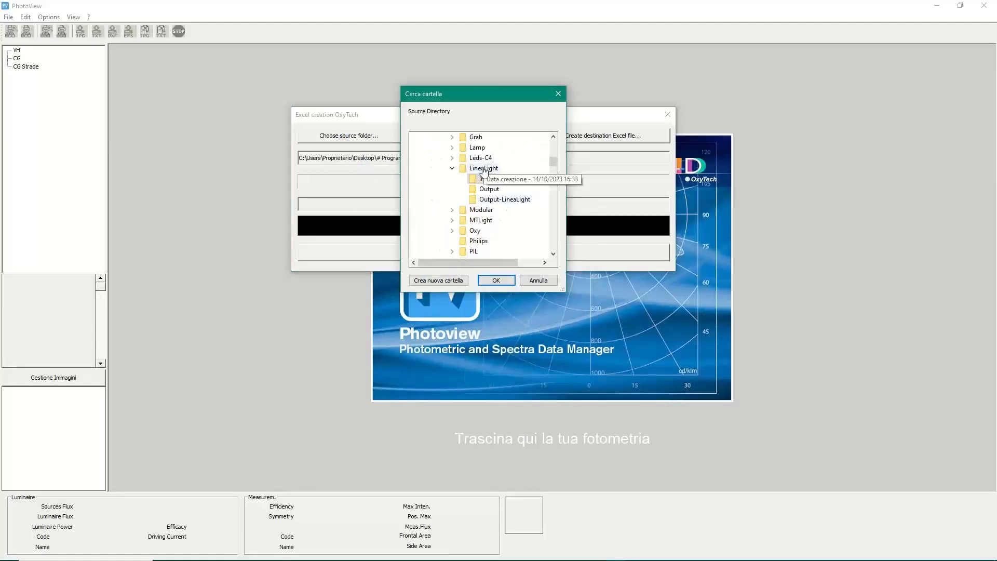
pyautogui.scroll(-2, 470, 180)
pyautogui.click(452, 168)
pyautogui.click(486, 189)
pyautogui.click(496, 281)
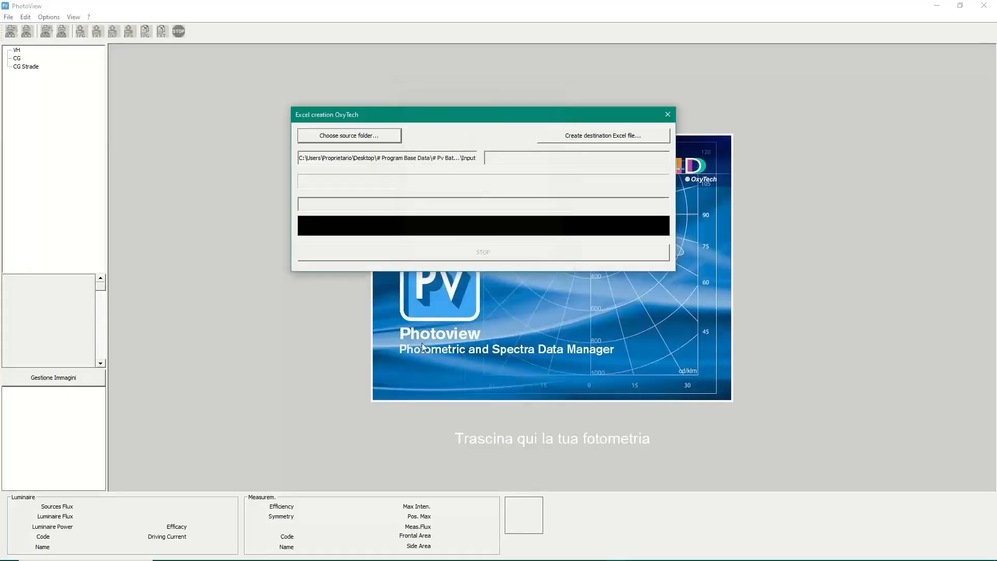
# Step: Create the destination Excel file "Create Excel File" in the Input folder and close the creation dialog
pyautogui.click(600, 137)
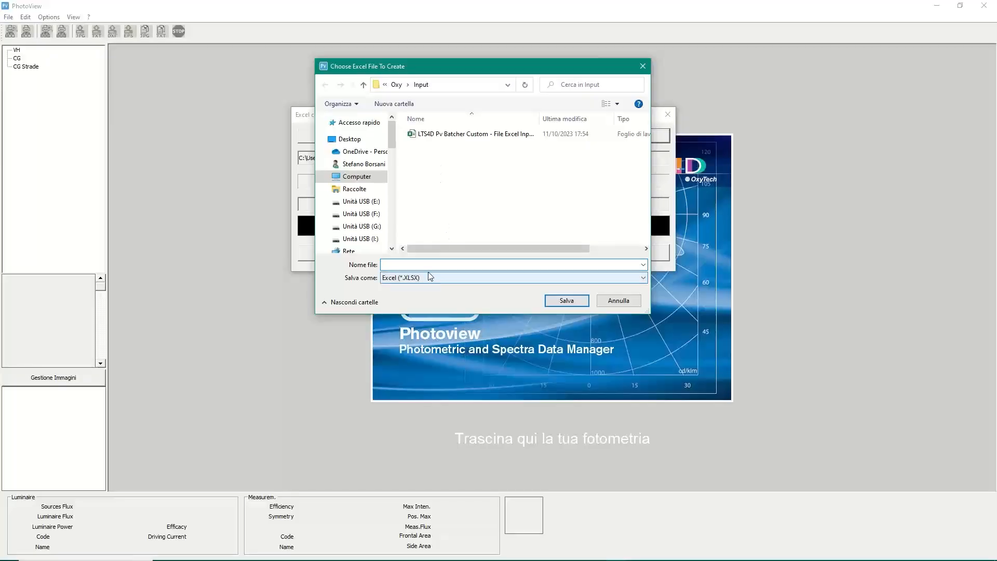
pyautogui.write('re')
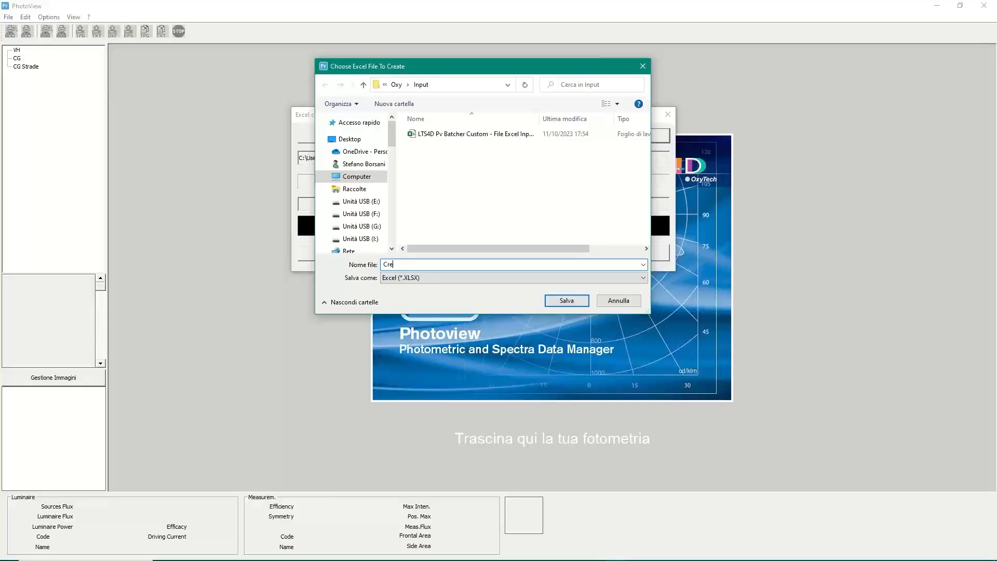
pyautogui.write('eate Excel File')
pyautogui.click(567, 302)
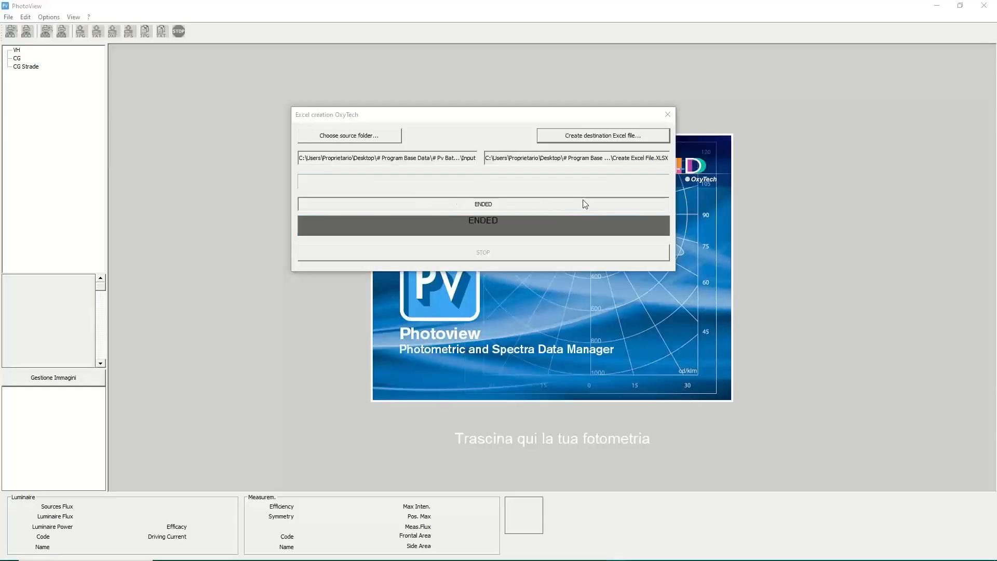
pyautogui.click(669, 116)
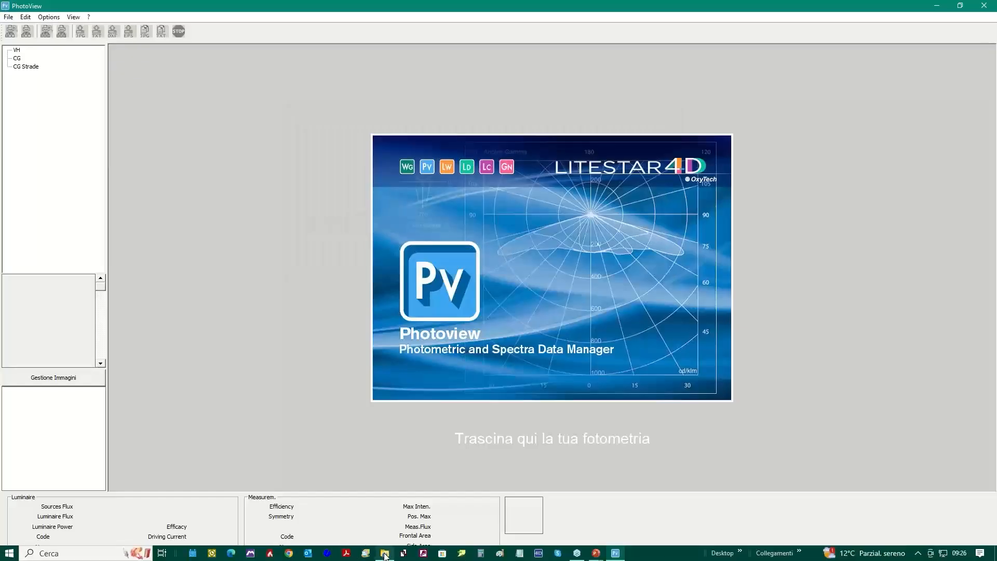
# Step: Open Create Excel File.XLSX from the Input folder in a maximized Excel window with all columns fitted to their contents
pyautogui.click(385, 553)
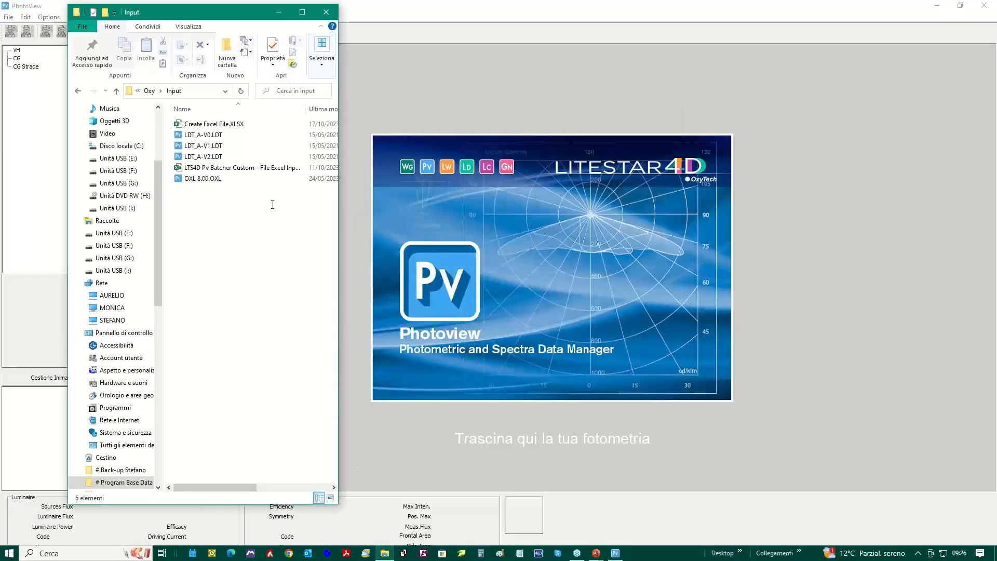
pyautogui.doubleClick(202, 125)
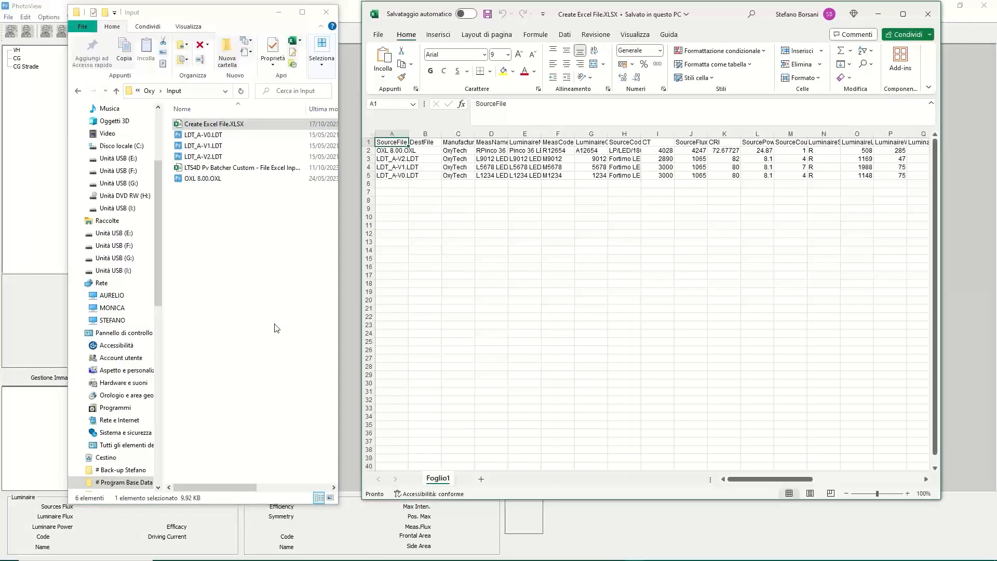
pyautogui.click(371, 133)
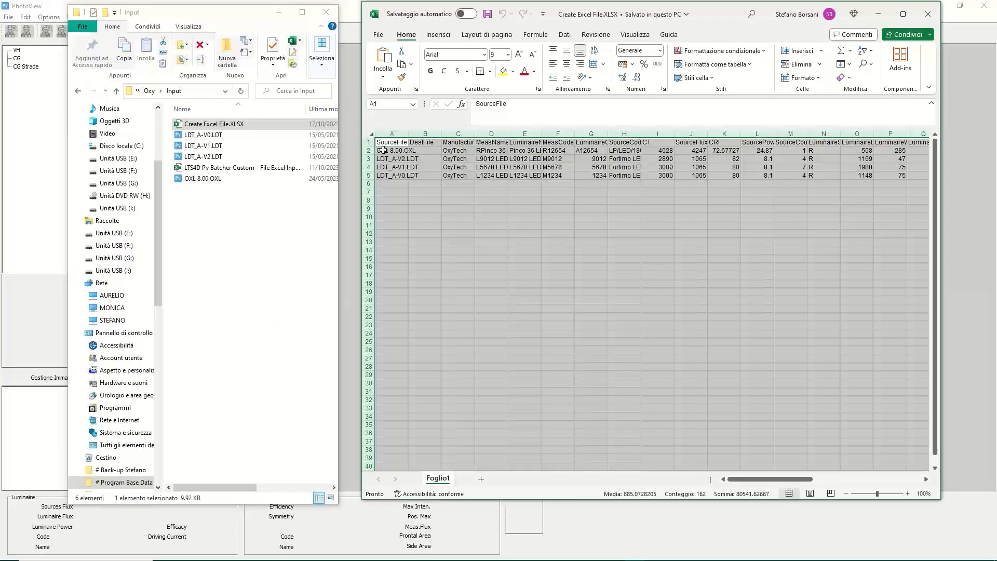
pyautogui.doubleClick(409, 134)
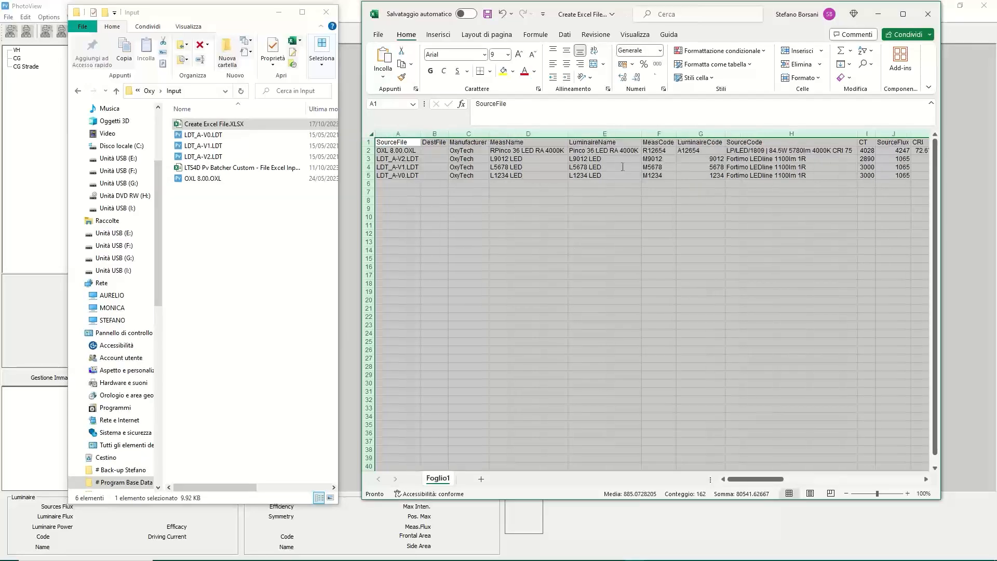
pyautogui.click(904, 14)
# Step: Examine the photometric files listed in rows 2 to 5 of the SourceFile column
pyautogui.click(29, 150)
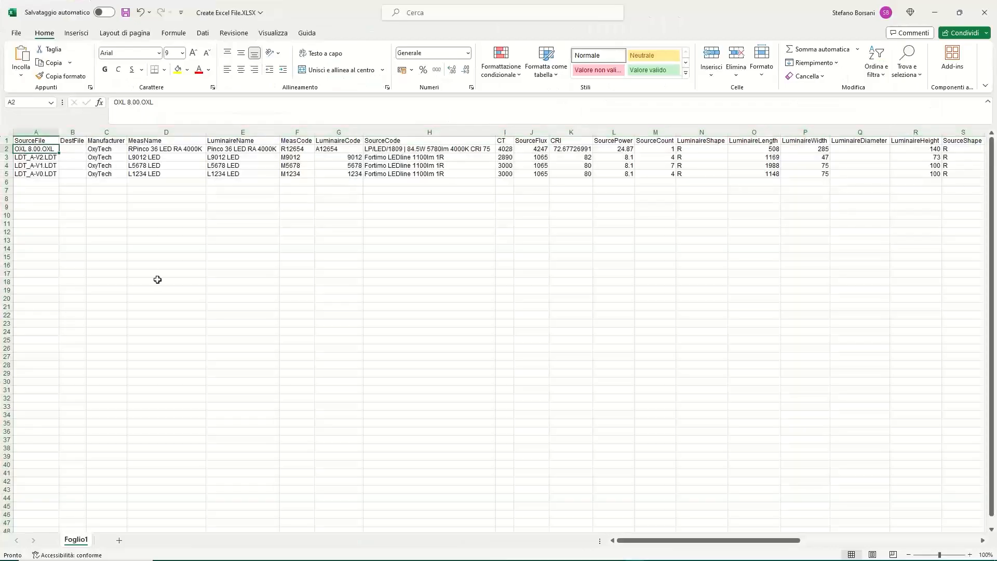
pyautogui.press('Up')
pyautogui.press('Down')
pyautogui.press('Down')
pyautogui.press('Down')
pyautogui.press('Down')
pyautogui.press('Up')
pyautogui.press('Up')
pyautogui.press('Up')
pyautogui.press('Down')
pyautogui.press('Down')
pyautogui.press('Up')
pyautogui.press('Up')
pyautogui.press('Down')
pyautogui.press('Down')
pyautogui.press('Down')
pyautogui.press('Up')
pyautogui.press('Up')
pyautogui.press('Up')
# Step: Widen the empty DestFile column to make room for destination file names
pyautogui.press('Right')
pyautogui.press('Right')
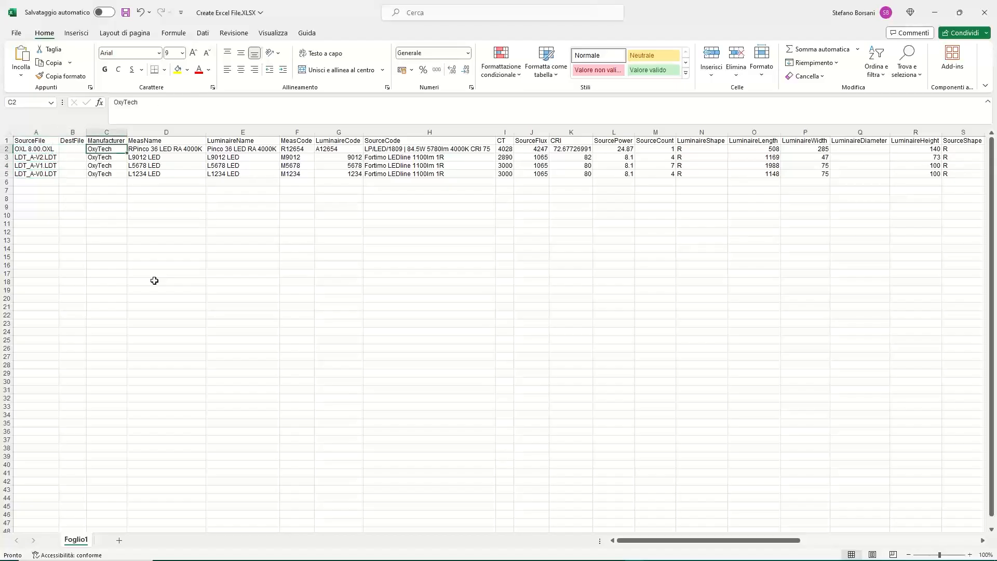
pyautogui.press('Left')
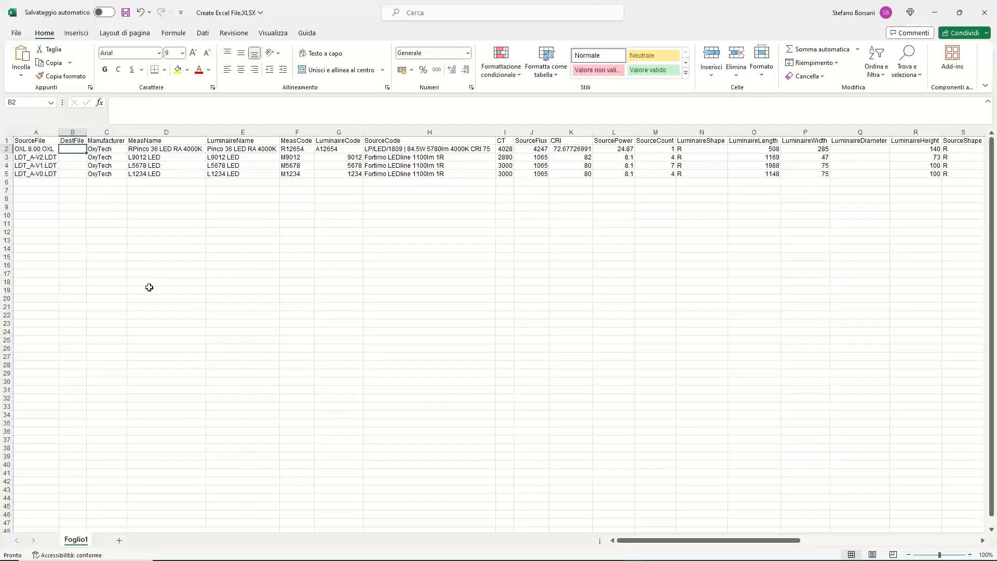
pyautogui.moveTo(88, 132); pyautogui.dragTo(114, 132)
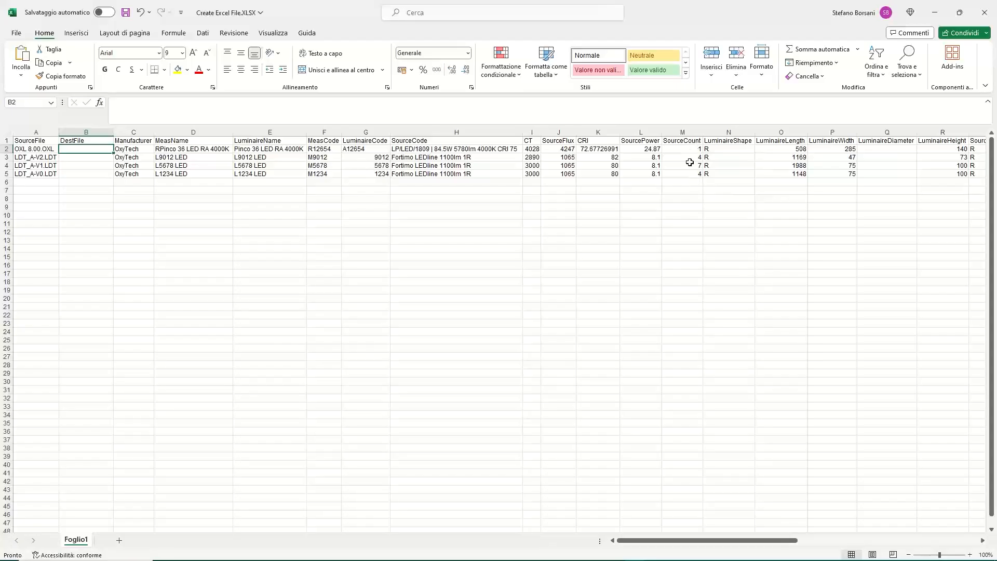
# Step: Examine the luminaire and source shape, dimension and image name columns of the sheet
pyautogui.click(728, 185)
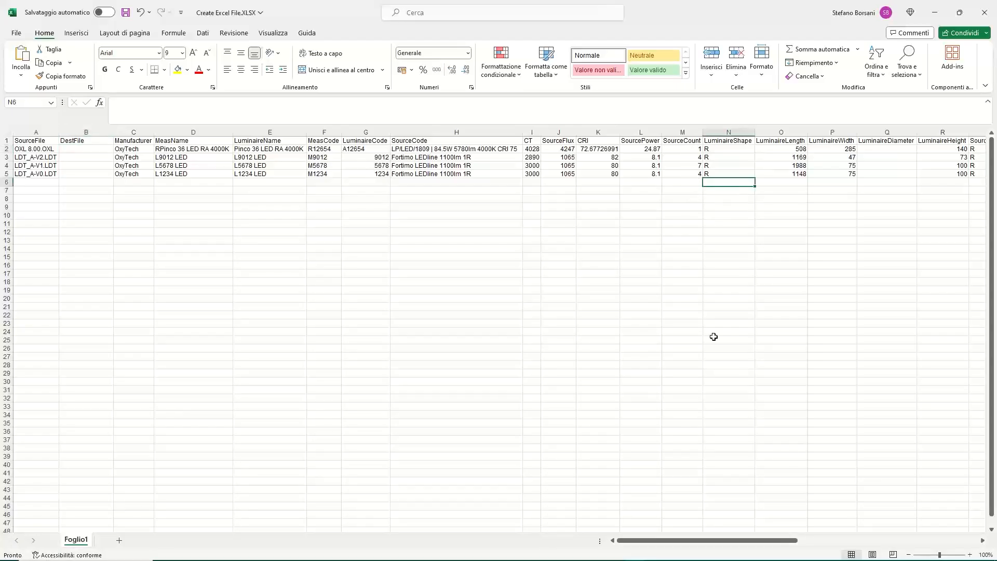
pyautogui.click(983, 541)
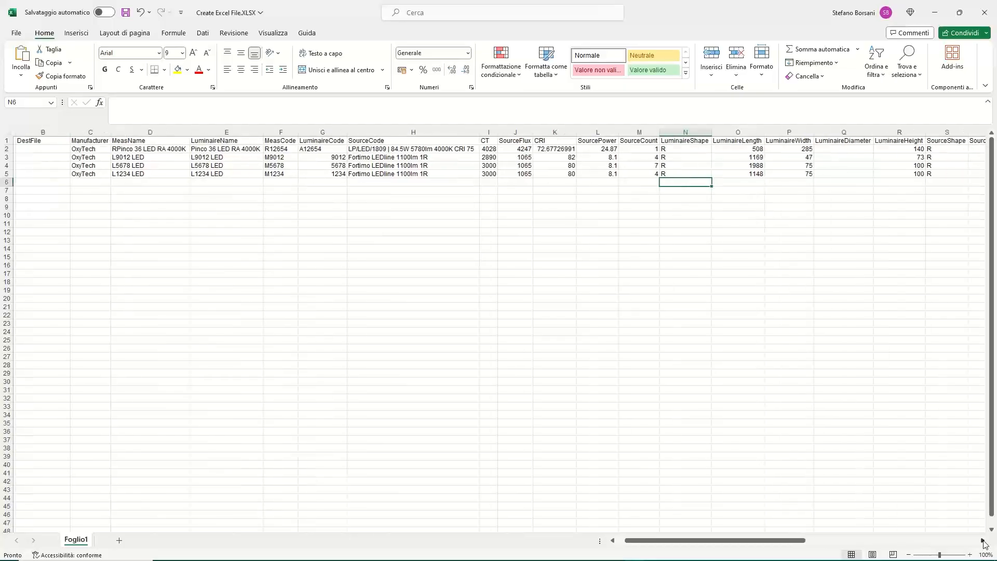
pyautogui.click(983, 541)
pyautogui.click(982, 541)
pyautogui.click(983, 541)
pyautogui.click(982, 541)
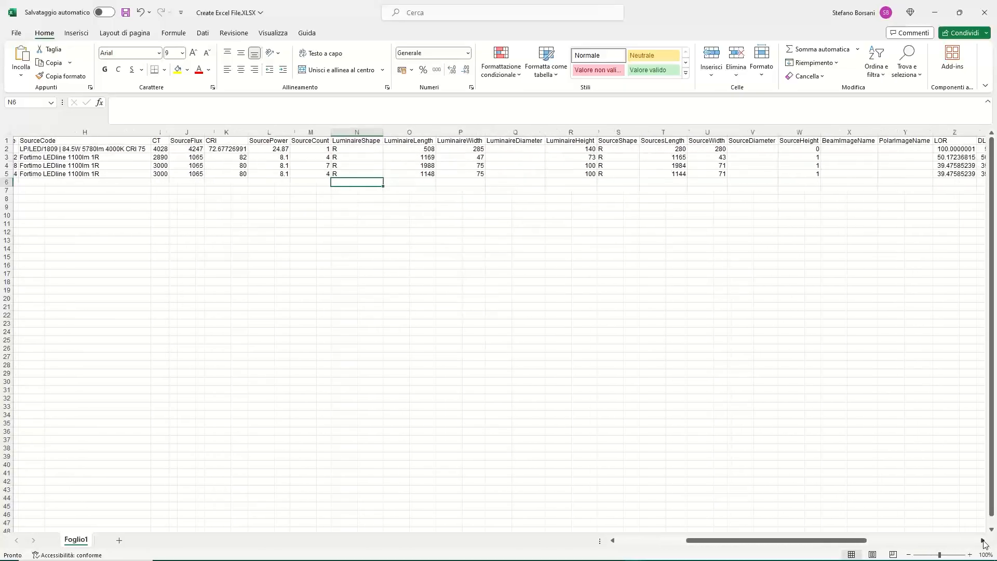
pyautogui.click(983, 541)
pyautogui.click(983, 541)
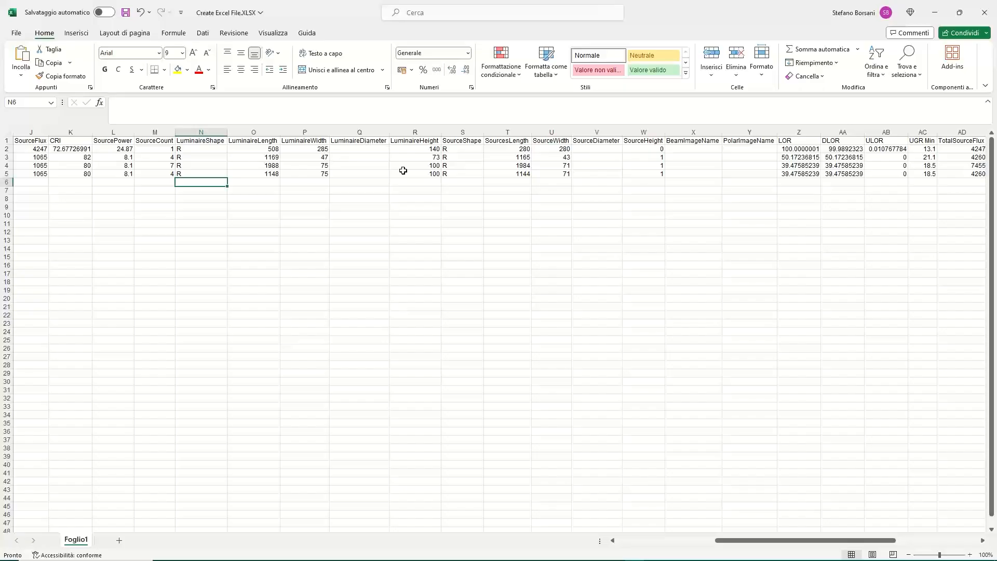
# Step: Examine the calculated photometric columns, including efficacy, beam opening, UGR and glare
pyautogui.click(984, 541)
pyautogui.click(983, 542)
pyautogui.click(984, 542)
pyautogui.click(984, 541)
pyautogui.click(984, 541)
pyautogui.click(983, 541)
pyautogui.click(984, 542)
pyautogui.click(984, 542)
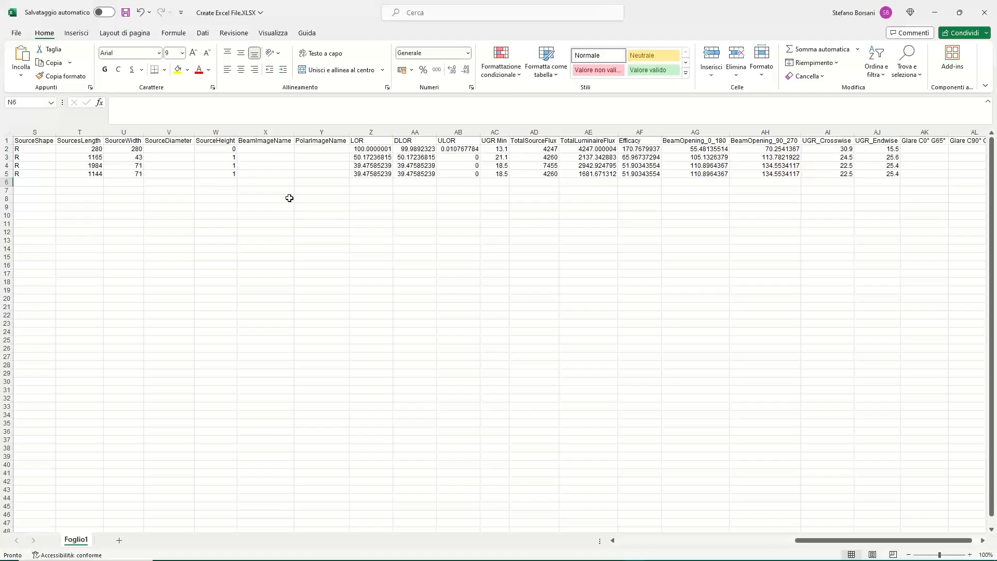
# Step: Set the LOR values in rows 2 to 5 to 100, 50, 39 and 39
pyautogui.click(371, 150)
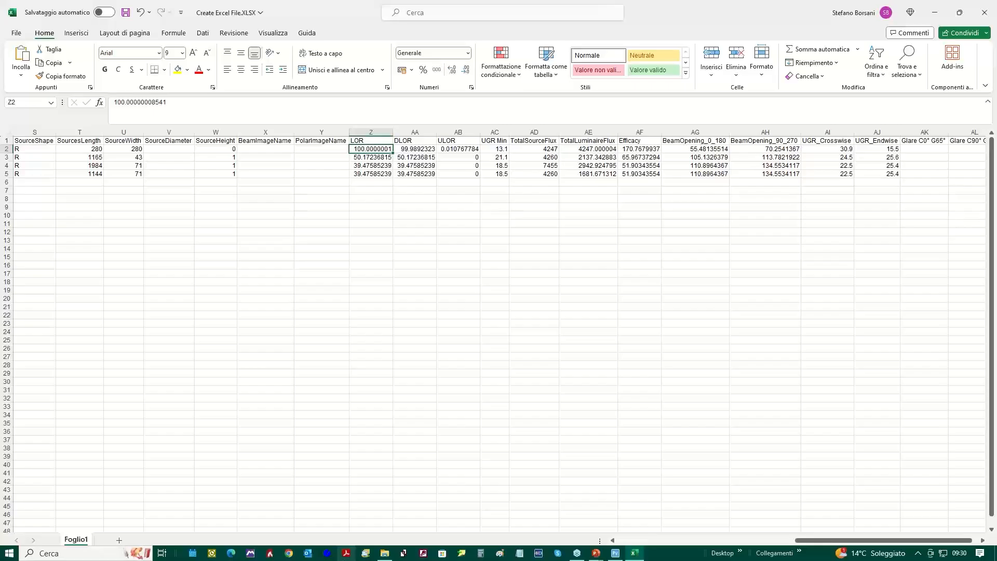
pyautogui.write('100')
pyautogui.press('Return')
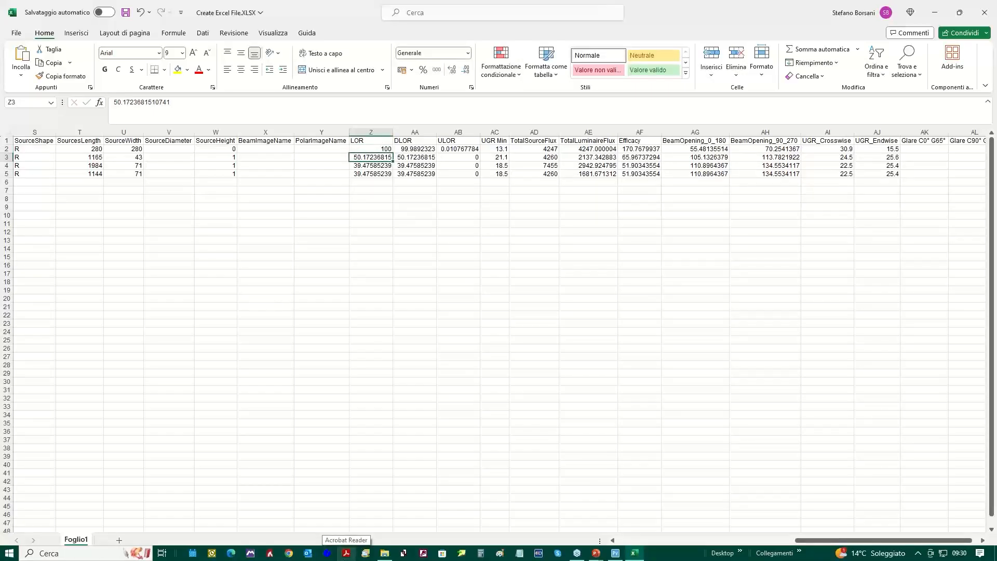
pyautogui.write('50')
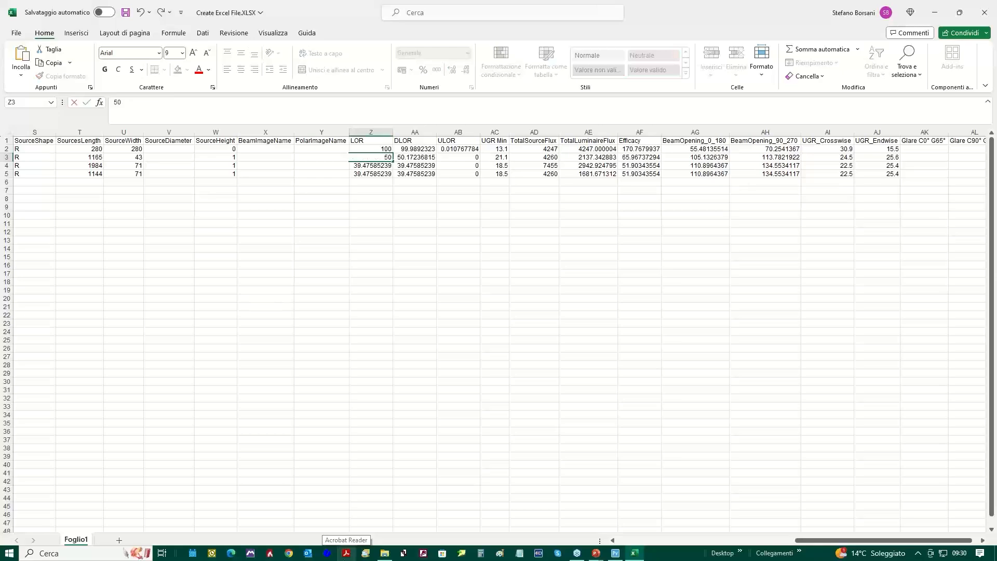
pyautogui.press('Return')
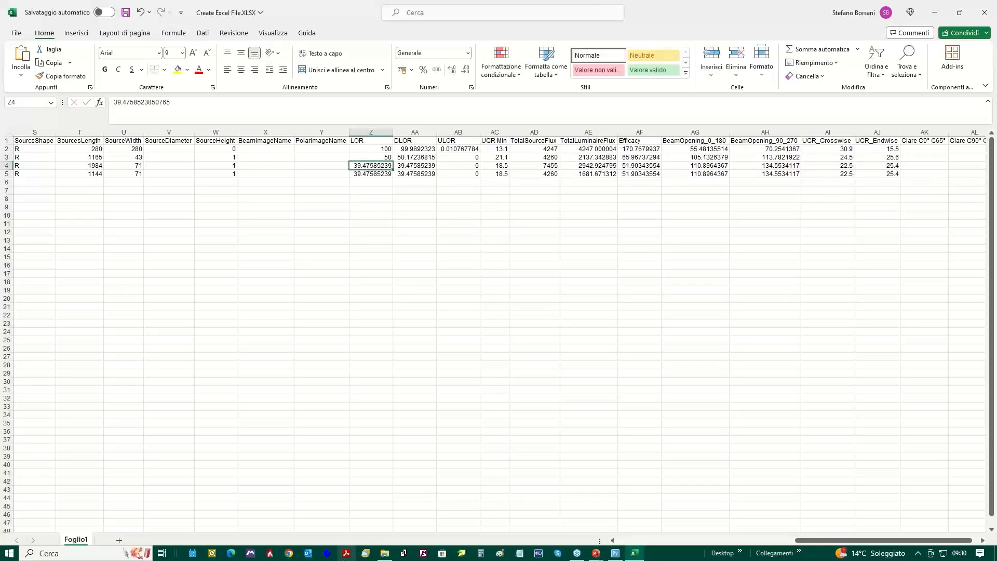
pyautogui.write('39')
pyautogui.press('Return')
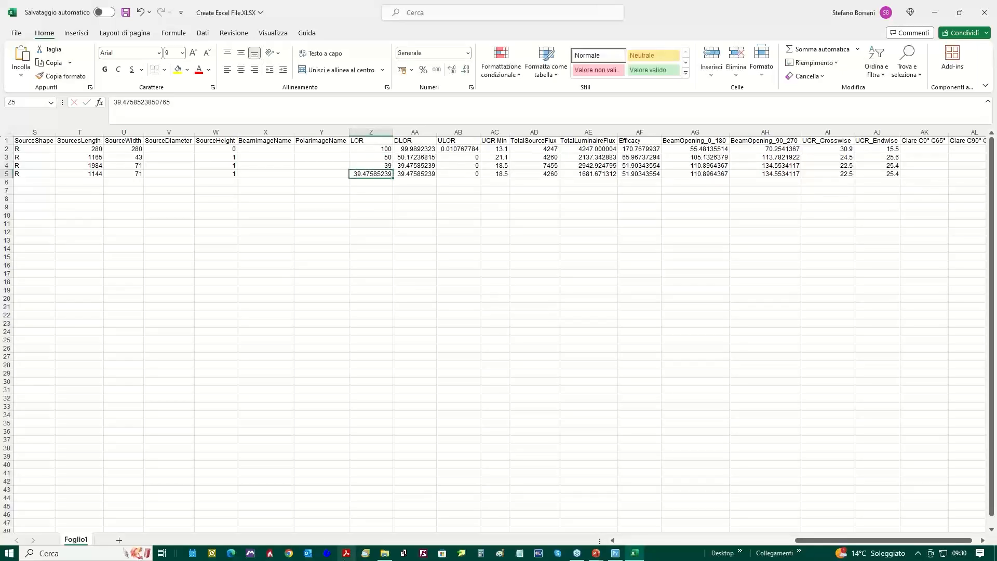
pyautogui.write('39')
pyautogui.press('Return')
# Step: Review the edited LOR column and the columns from DLOR through Glare C90° G65° cell by cell
pyautogui.press('Up')
pyautogui.press('Up')
pyautogui.press('Up')
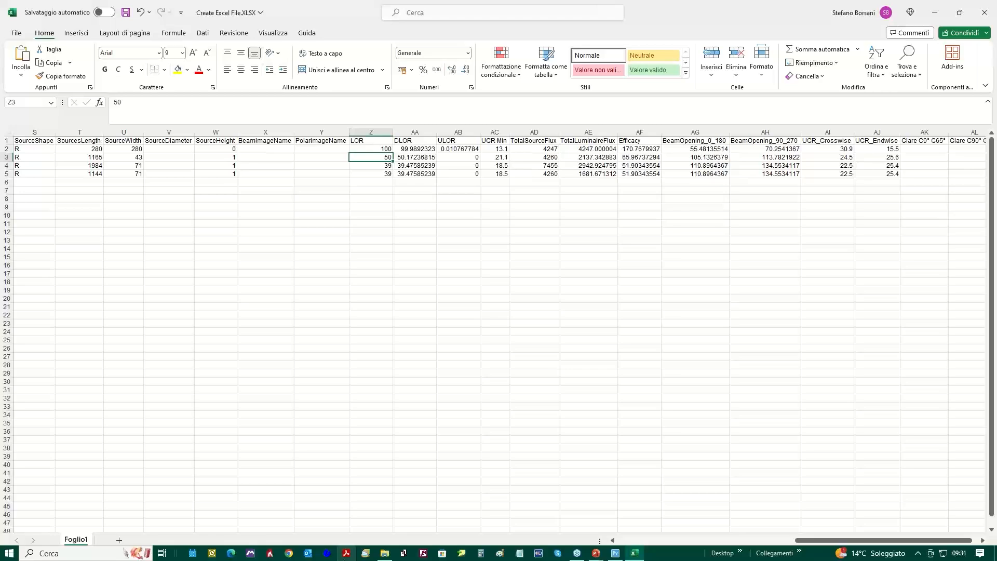
pyautogui.click(415, 157)
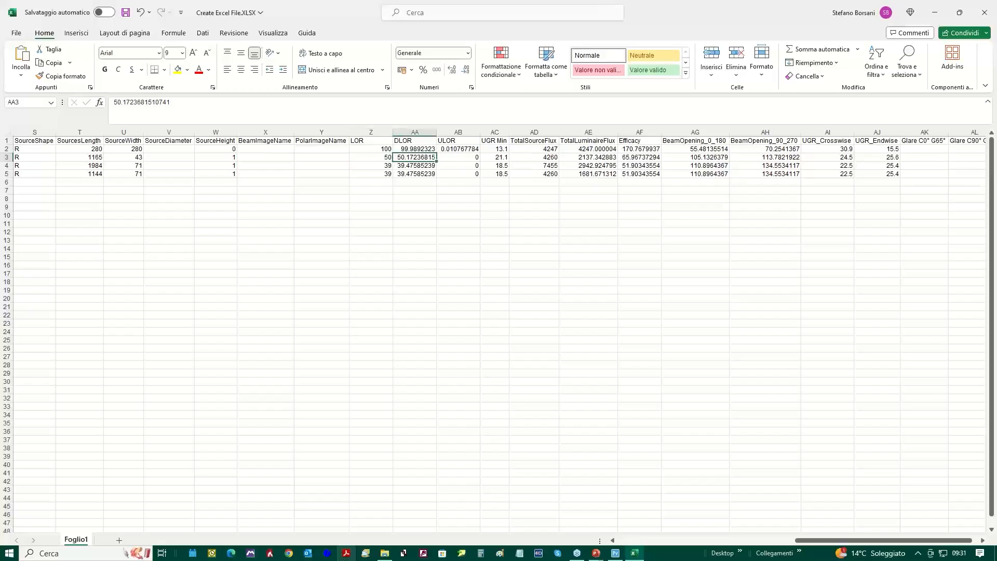
pyautogui.press('Right')
pyautogui.press('Right')
pyautogui.press('Right')
pyautogui.press('Right')
pyautogui.press('Right')
pyautogui.press('Right')
pyautogui.press('Right')
pyautogui.press('Right')
pyautogui.press('Right')
pyautogui.press('Right')
pyautogui.press('Right')
pyautogui.press('Right')
pyautogui.press('Right')
pyautogui.press('Right')
pyautogui.press('Right')
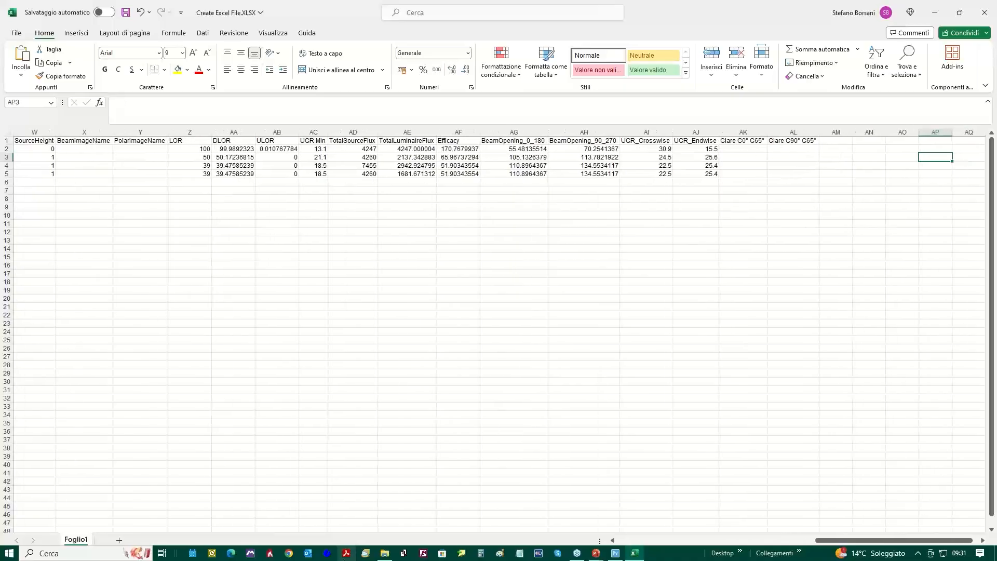
pyautogui.press('Left')
pyautogui.press('Left')
pyautogui.press('Left')
pyautogui.press('Left')
pyautogui.press('Left')
pyautogui.press('Left')
pyautogui.press('Left')
pyautogui.press('Left')
pyautogui.press('Left')
pyautogui.press('Left')
pyautogui.press('Left')
pyautogui.press('Left')
pyautogui.press('Left')
pyautogui.press('Left')
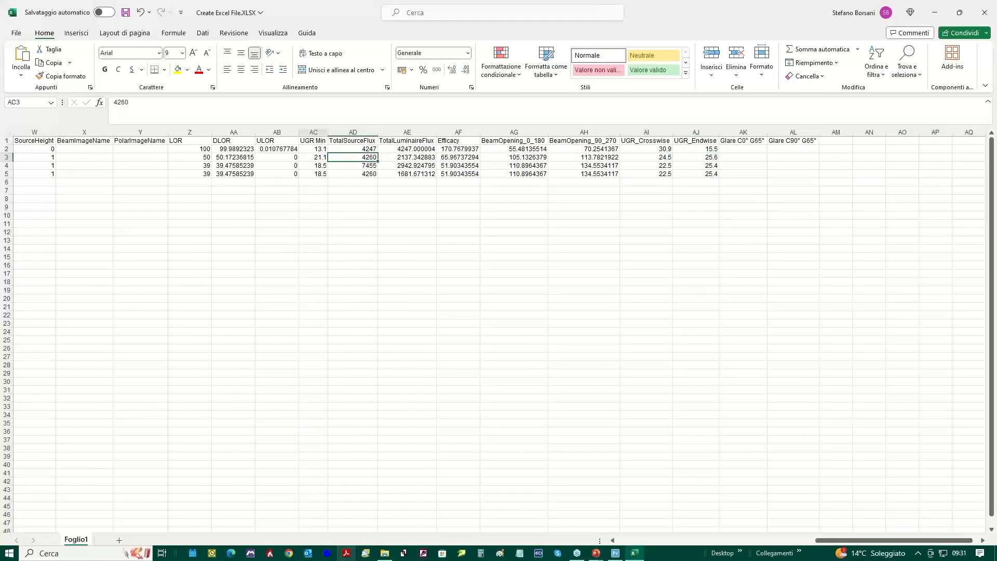
pyautogui.press('Up')
pyautogui.press('Left')
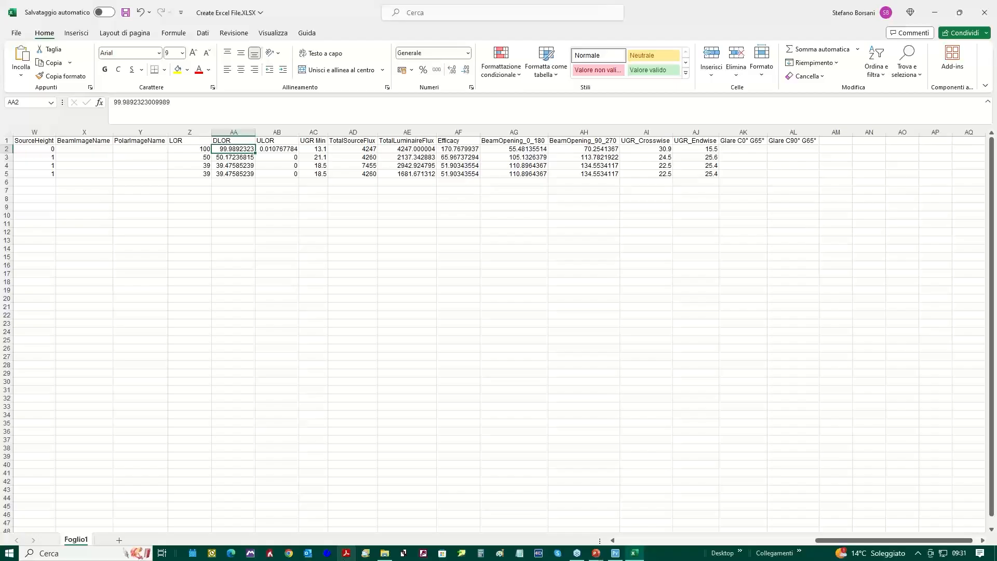
# Step: Examine the ULOR and DLOR values of the luminaires in rows 2 to 5
pyautogui.click(277, 149)
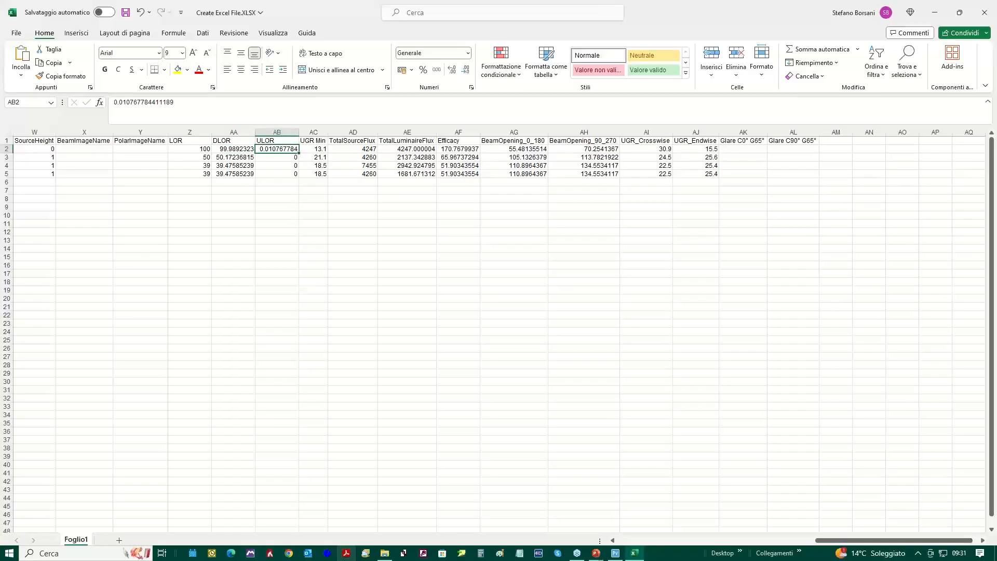
pyautogui.press('Down')
pyautogui.press('Down')
pyautogui.press('Down')
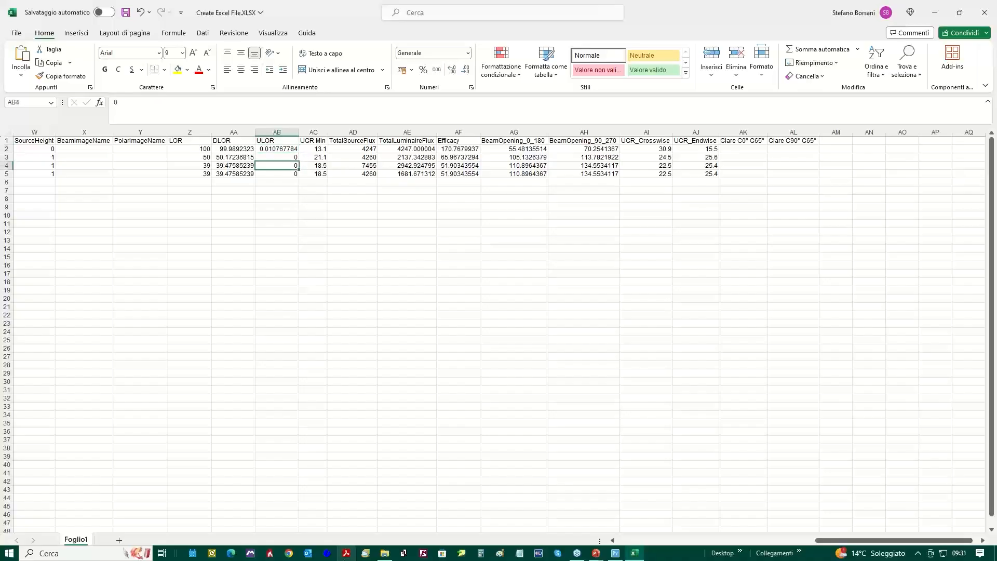
pyautogui.press('Up')
pyautogui.press('Up')
pyautogui.press('Left')
pyautogui.press('Down')
pyautogui.press('Down')
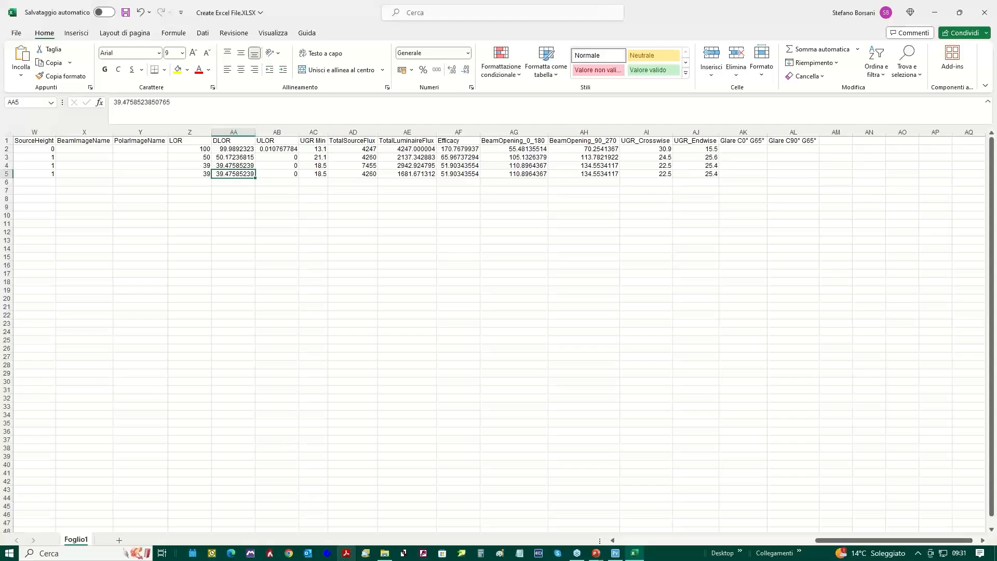
pyautogui.press('Up')
pyautogui.press('Up')
pyautogui.press('Up')
# Step: Examine the UGR Min, TotalSourceFlux and TotalLuminaireFlux values in rows 2 and 3
pyautogui.press('Right')
pyautogui.press('Right')
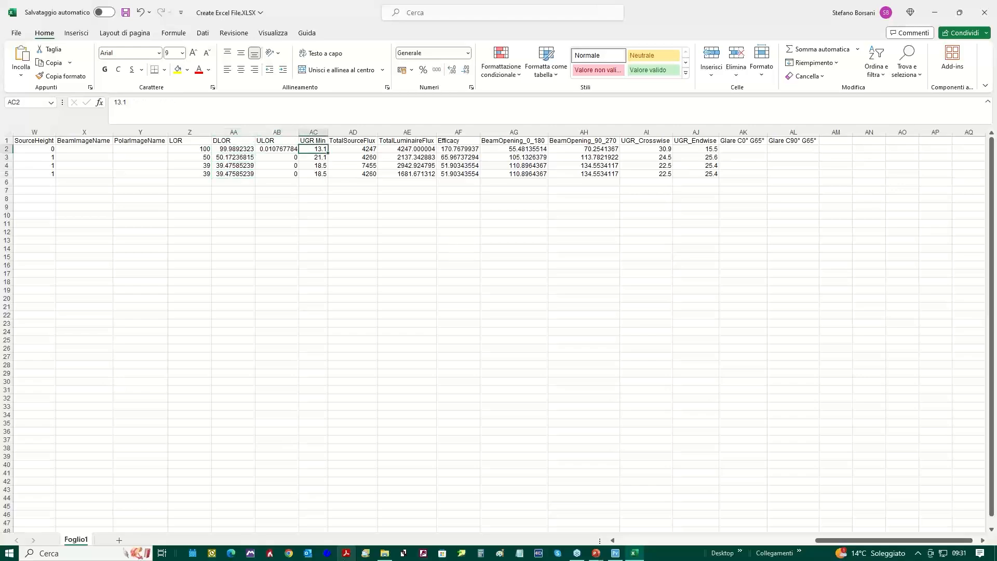
pyautogui.press('Right')
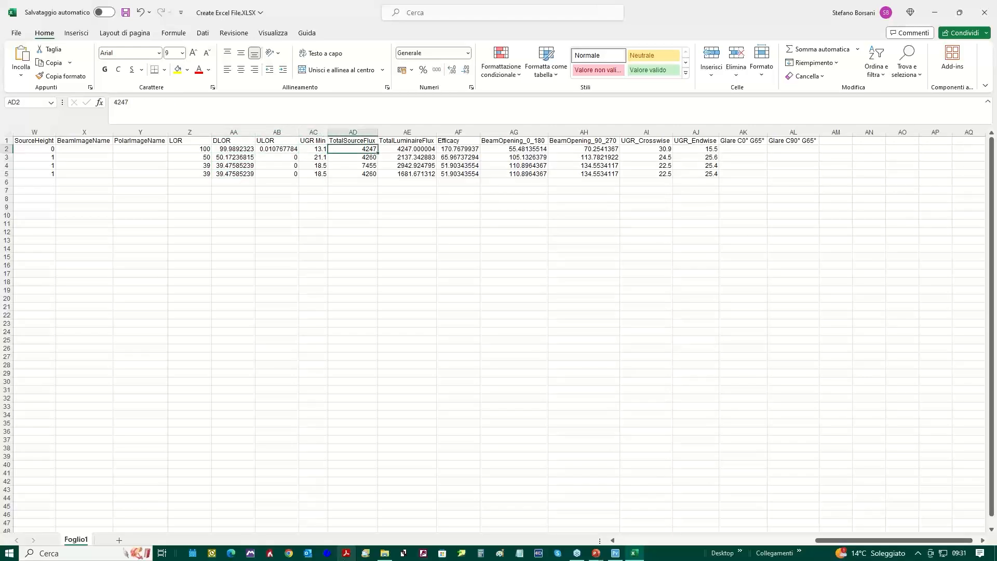
pyautogui.press('Right')
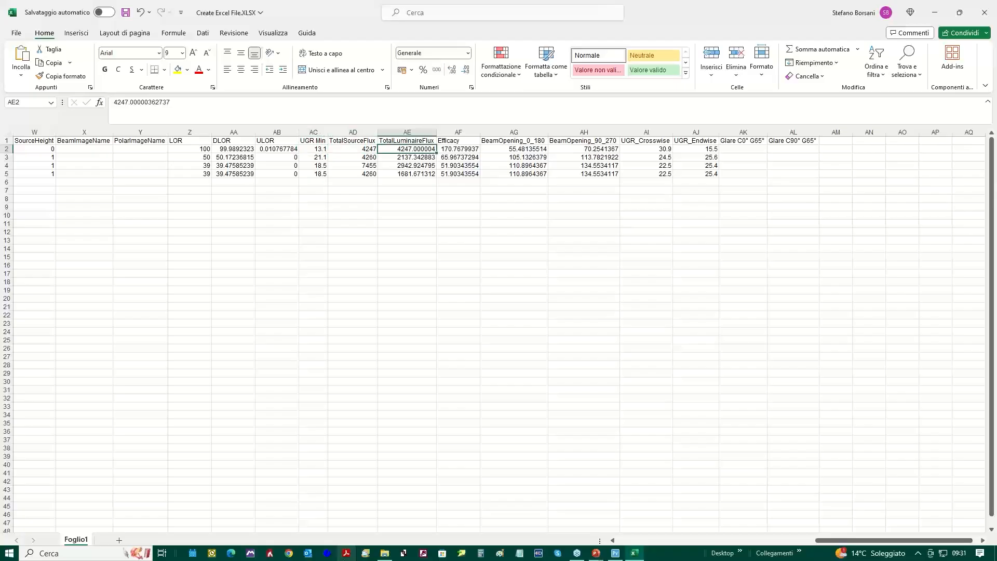
pyautogui.press('Down')
pyautogui.press('Left')
pyautogui.press('Right')
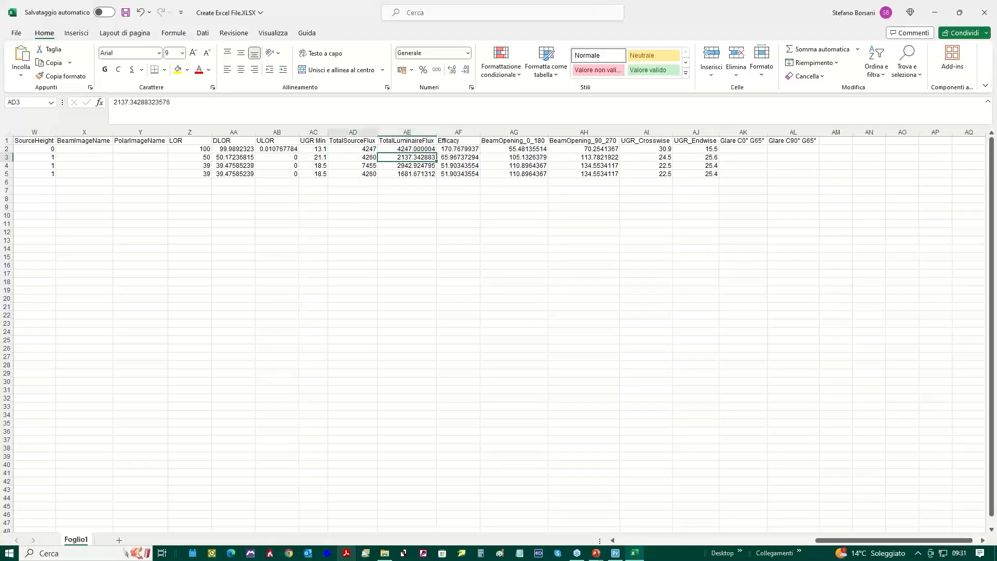
# Step: Compare the LOR in row 3 with that luminaire's total source flux and total luminaire flux
pyautogui.press('Left')
pyautogui.press('Left')
pyautogui.press('Left')
pyautogui.press('Left')
pyautogui.press('Left')
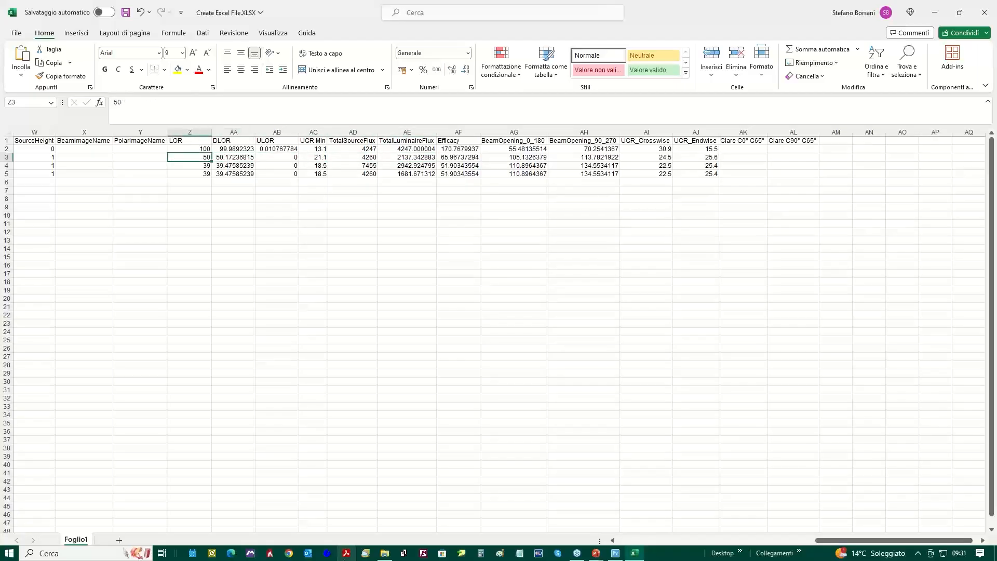
pyautogui.press('Right')
pyautogui.press('Right')
pyautogui.press('Right')
pyautogui.press('Right')
pyautogui.press('Right')
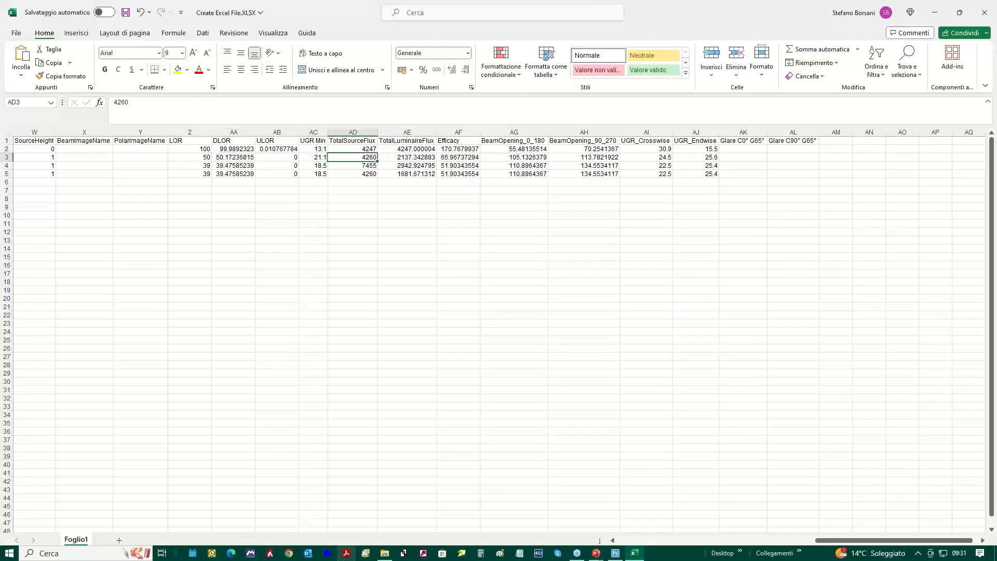
# Step: Check the Efficacy column for each luminaire in rows 2 to 5
pyautogui.press('Up')
pyautogui.press('Left')
pyautogui.press('Right')
pyautogui.press('Right')
pyautogui.press('Down')
pyautogui.press('Down')
pyautogui.press('Down')
pyautogui.press('Up')
pyautogui.press('Up')
pyautogui.press('Up')
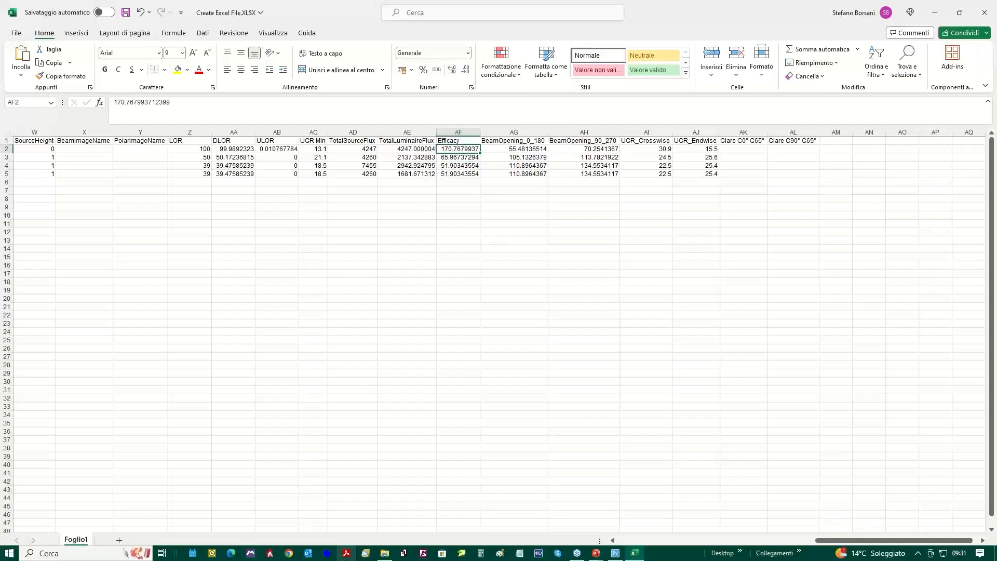
# Step: Examine the BeamOpening_0_180 and BeamOpening_90_270 columns, including their values in row 2 and their headers
pyautogui.press('Right')
pyautogui.press('Right')
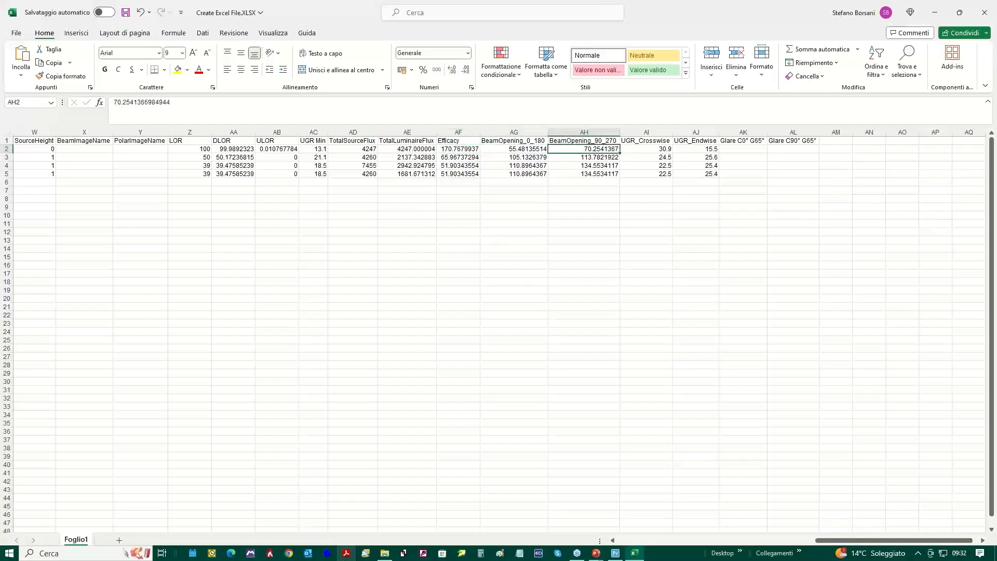
pyautogui.press('Right')
pyautogui.press('Left')
pyautogui.press('Left')
pyautogui.press('Right')
pyautogui.press('Right')
pyautogui.press('Left')
pyautogui.press('Left')
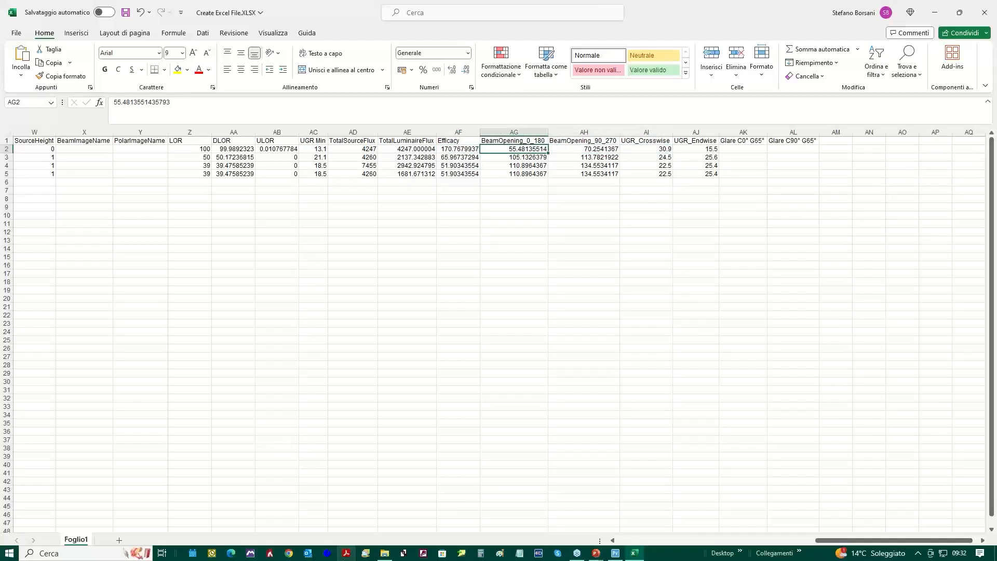
pyautogui.press('Up')
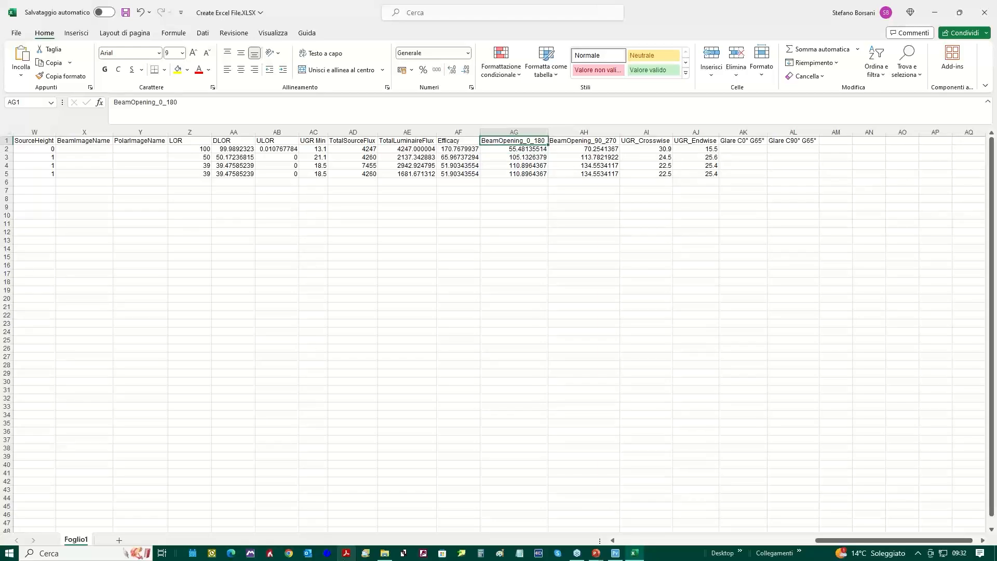
pyautogui.press('Right')
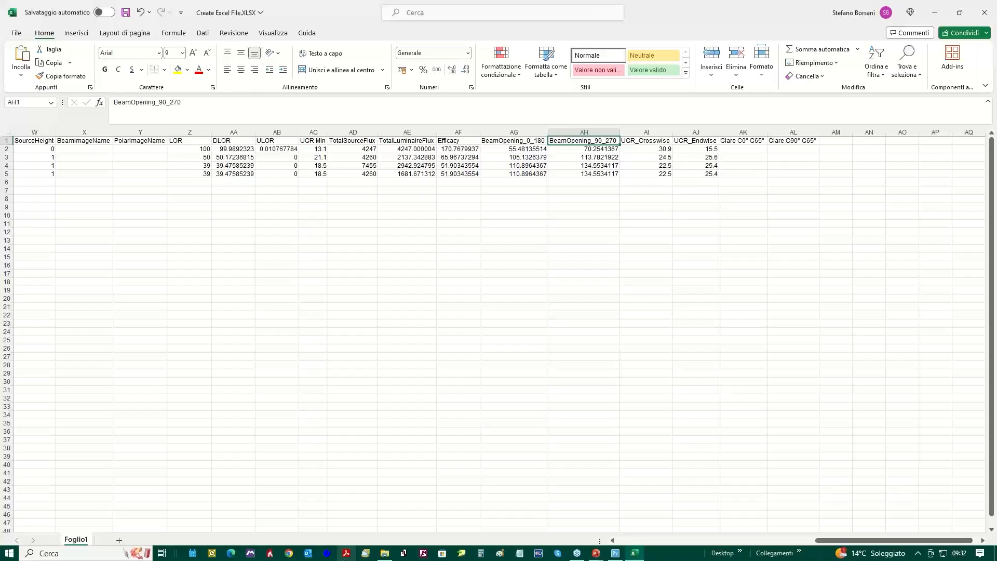
# Step: Inspect the UGR_Crosswise and UGR_Endwise column headers
pyautogui.press('Right')
pyautogui.press('Right')
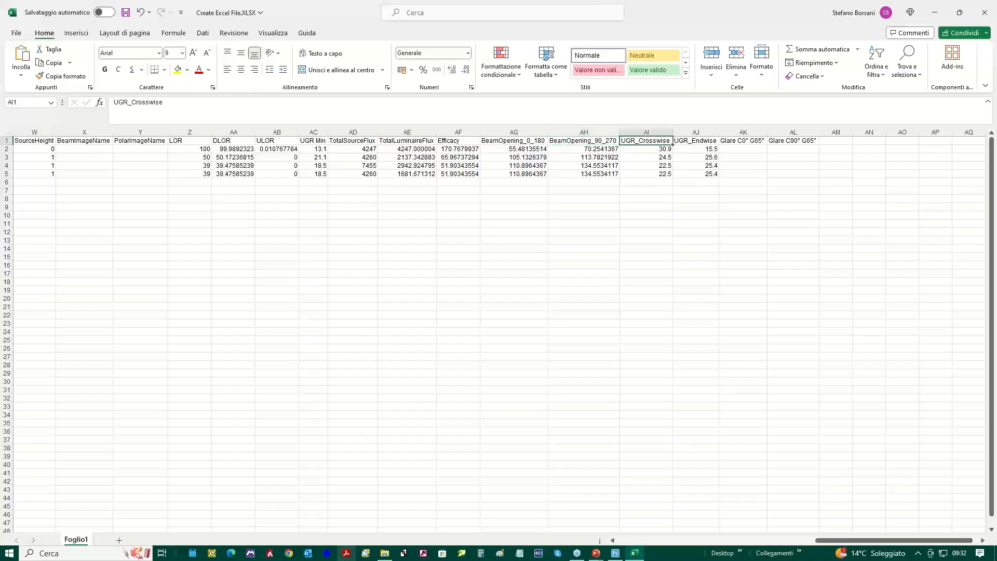
pyautogui.press('Left')
pyautogui.press('Right')
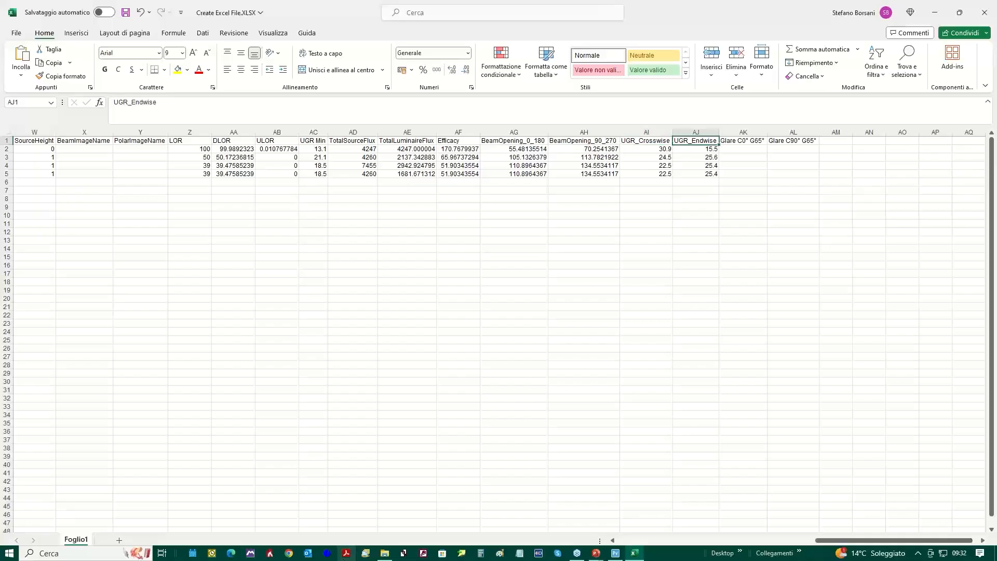
pyautogui.press('Left')
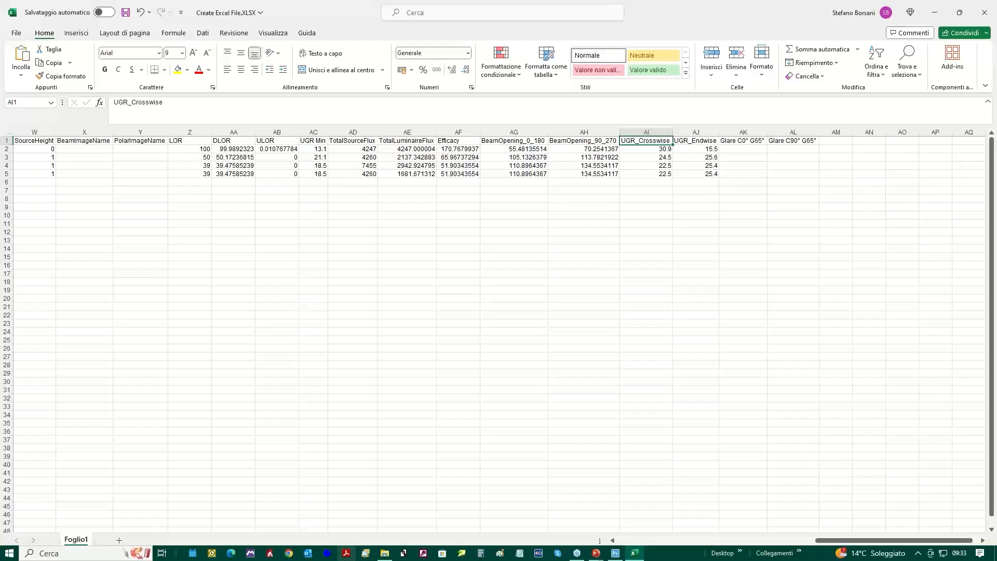
# Step: Return to the start of row 2, review the SourceFile entries and select the row's DestFile cell
pyautogui.click(410, 149)
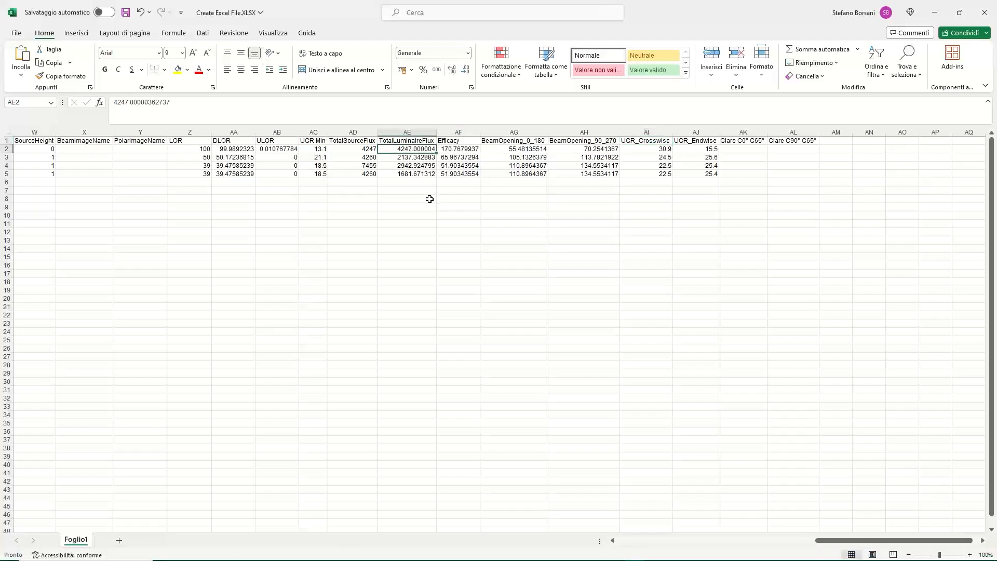
pyautogui.press('Home')
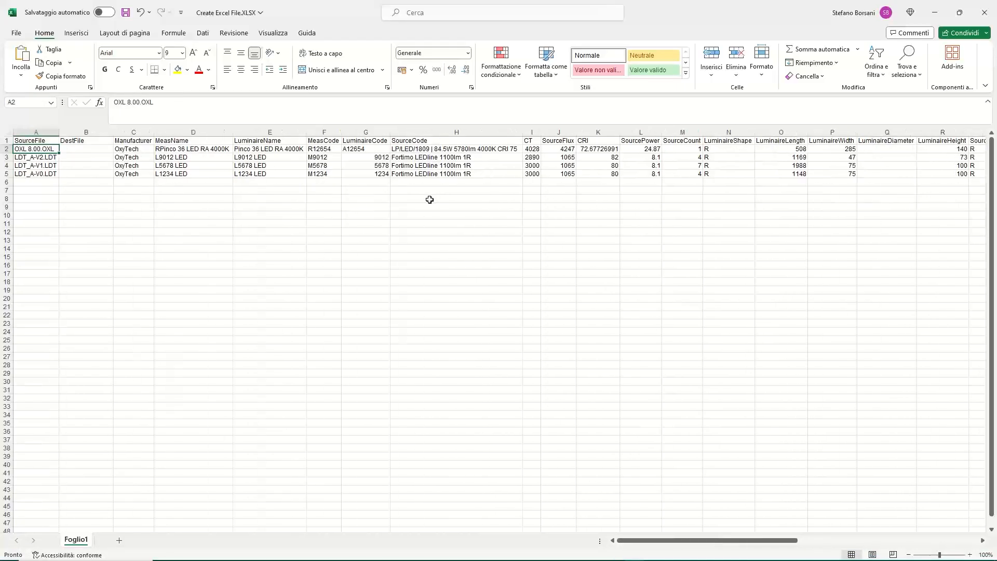
pyautogui.press('Down')
pyautogui.press('Down')
pyautogui.press('Up')
pyautogui.press('Up')
pyautogui.press('Right')
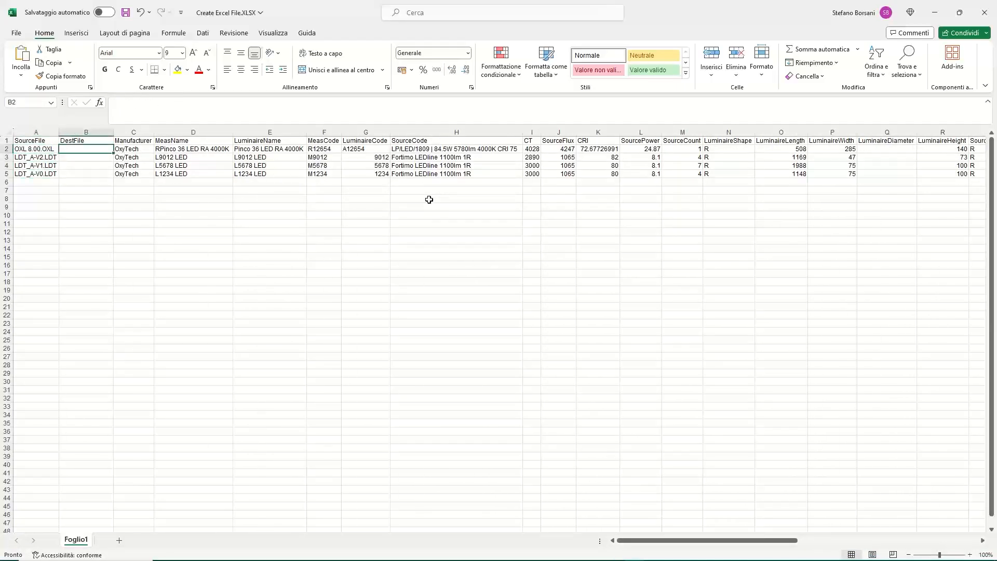